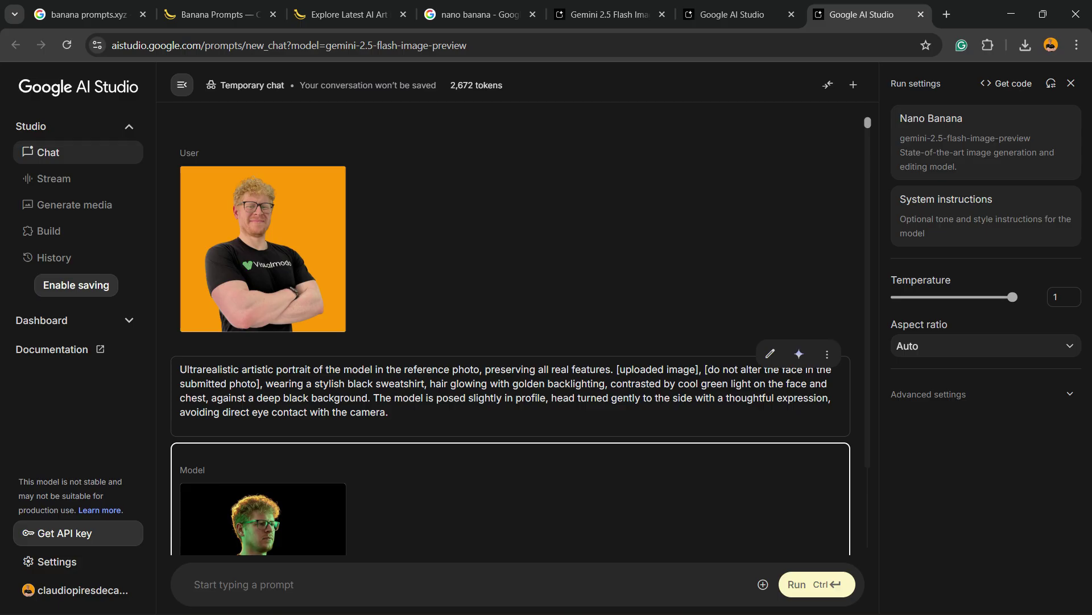
View the uploaded portrait photo and the green-lit generated portrait full-size.
click(263, 249)
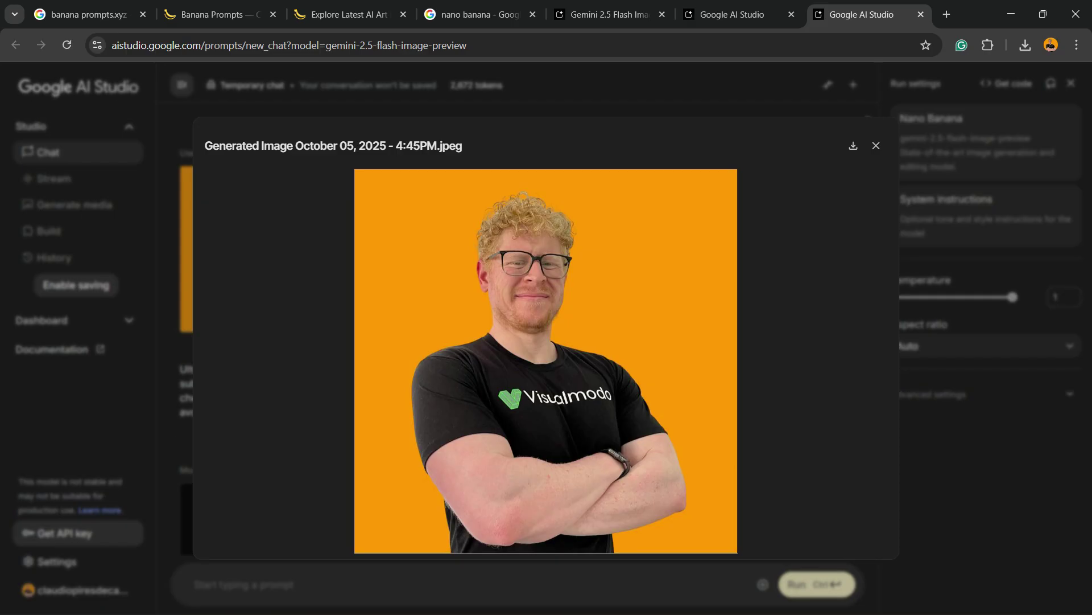
key(Escape)
scroll(512, 342, down, 3)
click(229, 470)
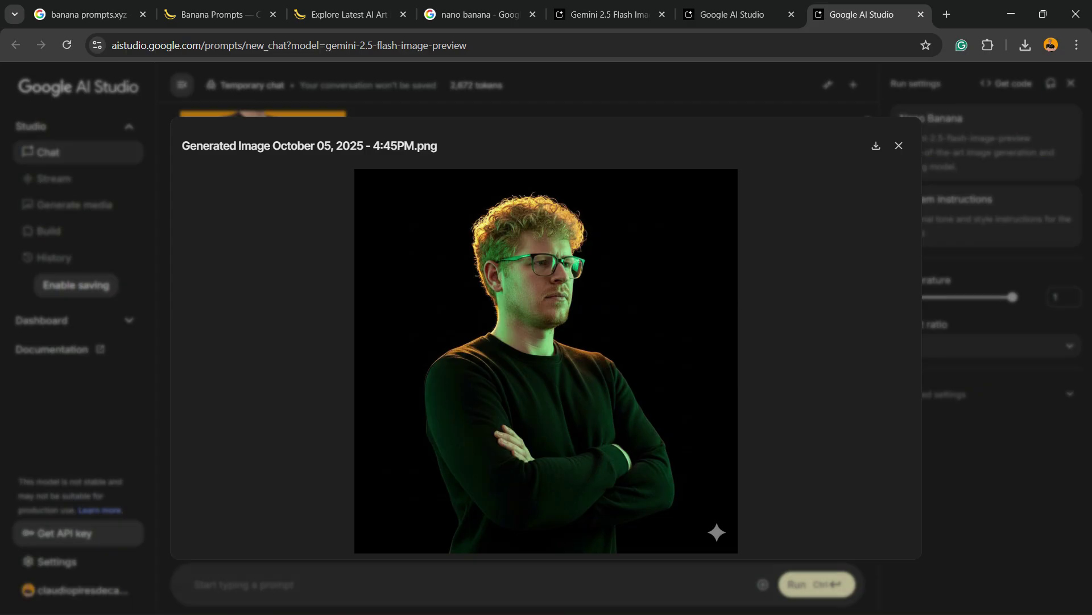
key(Escape)
scroll(263, 249, up, 6)
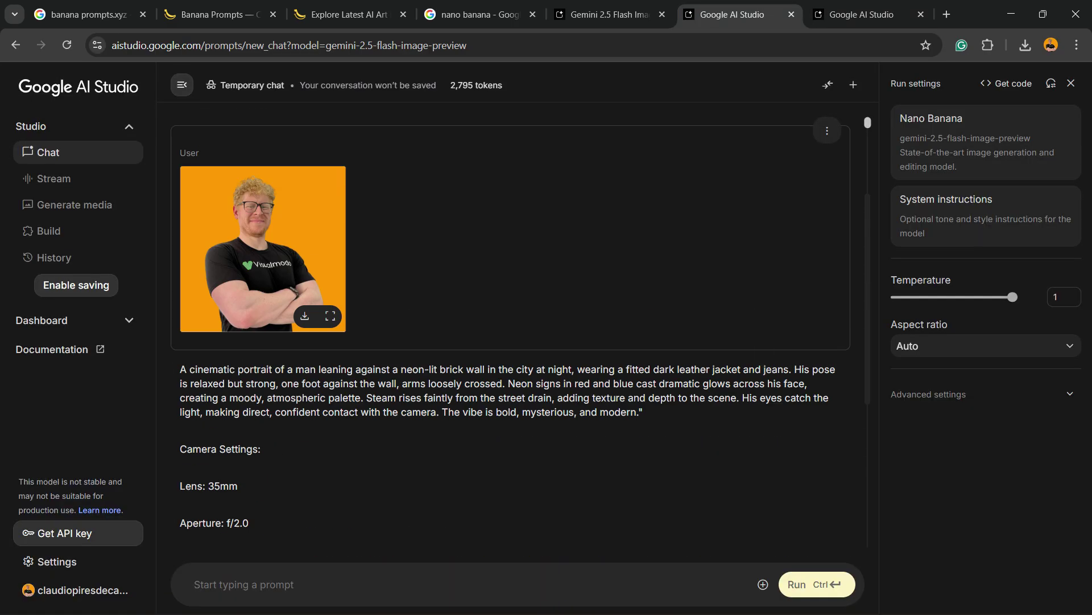
Inspect the neon brick-wall portrait full-size, then return to the top of the chat.
scroll(263, 249, down, 6)
click(245, 416)
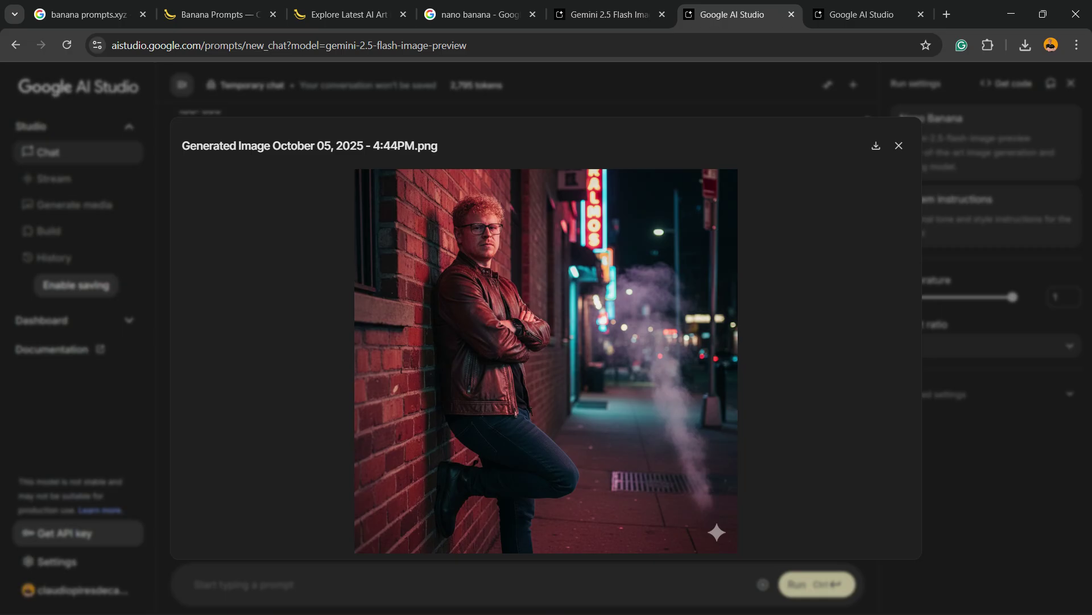
key(Escape)
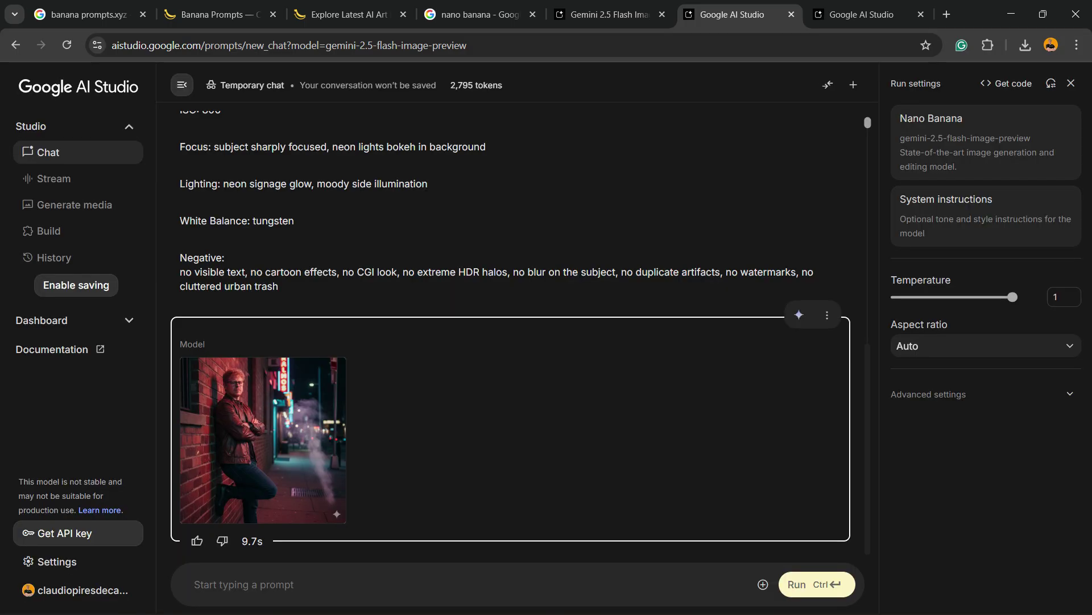
scroll(513, 327, up, 10)
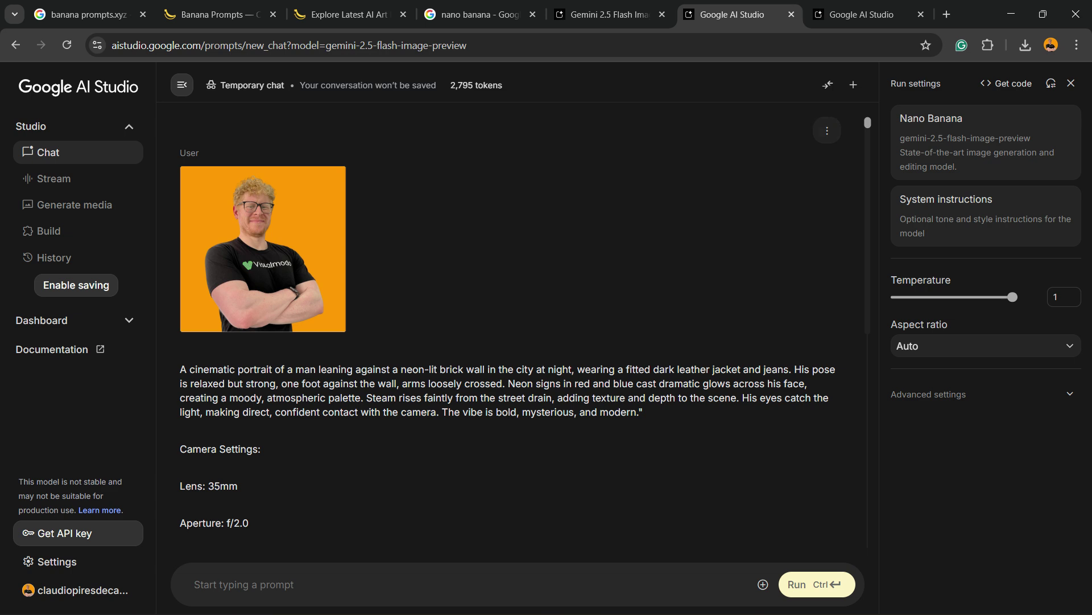
Browse the bananaprompts.xyz search results and the Banana Prompts gallery's community prompt cards.
click(86, 15)
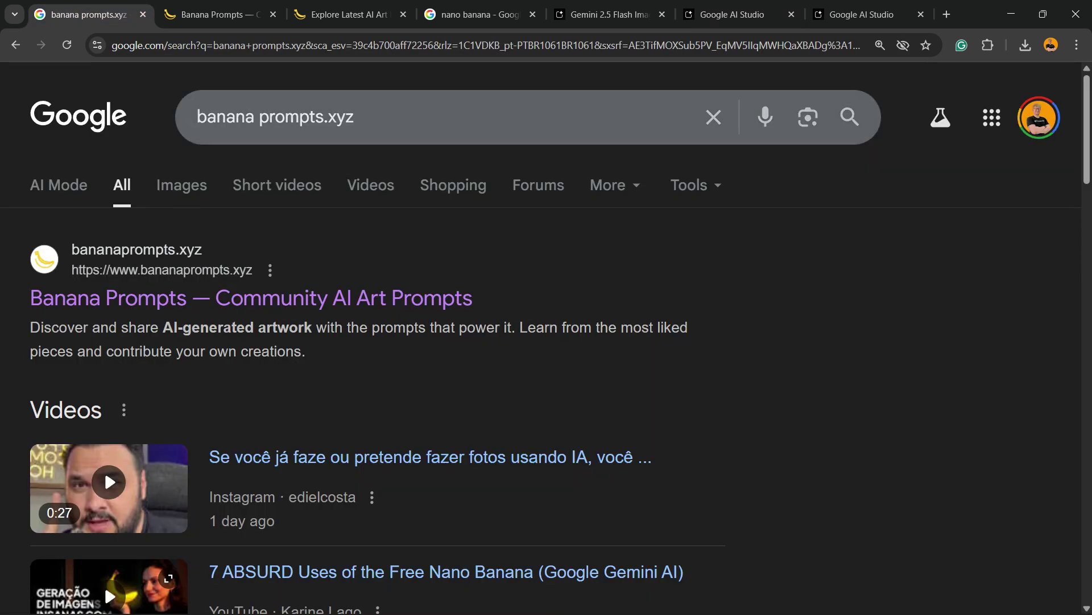
click(216, 14)
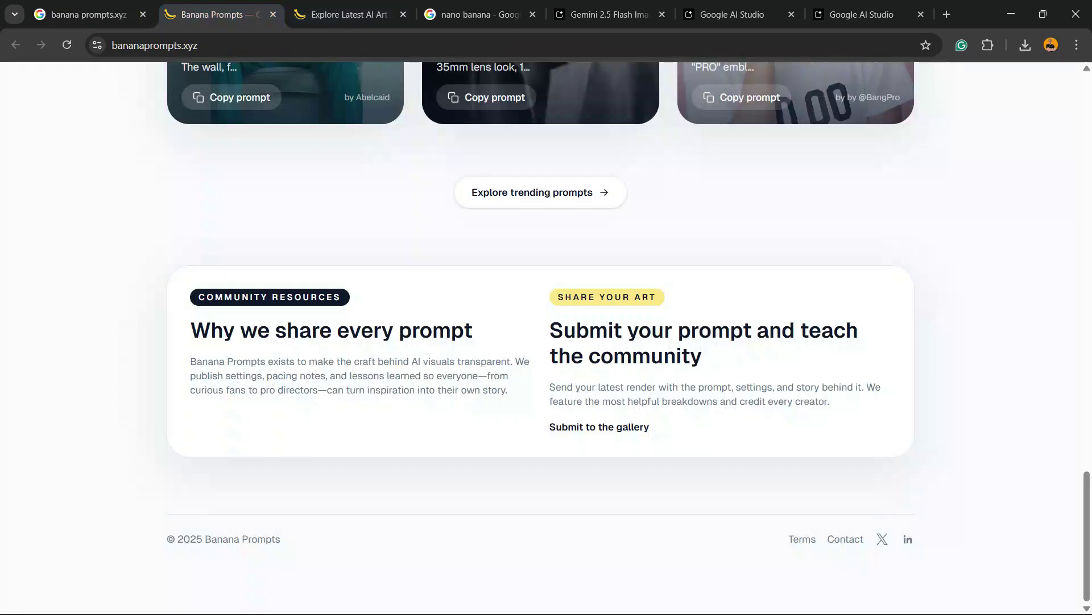
scroll(540, 341, up, 20)
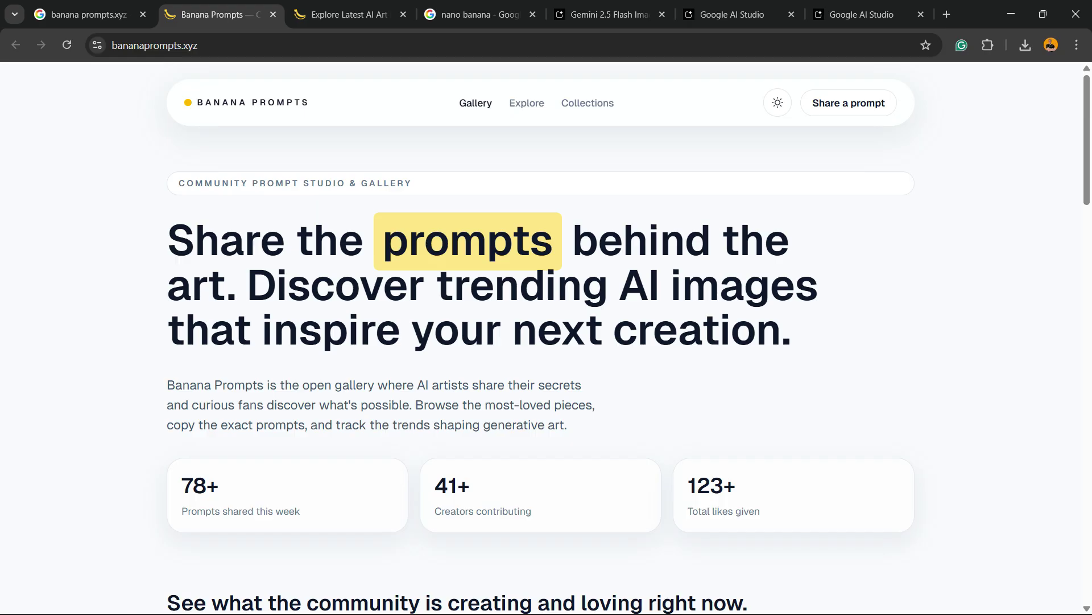
scroll(541, 341, down, 14)
scroll(541, 341, down, 5)
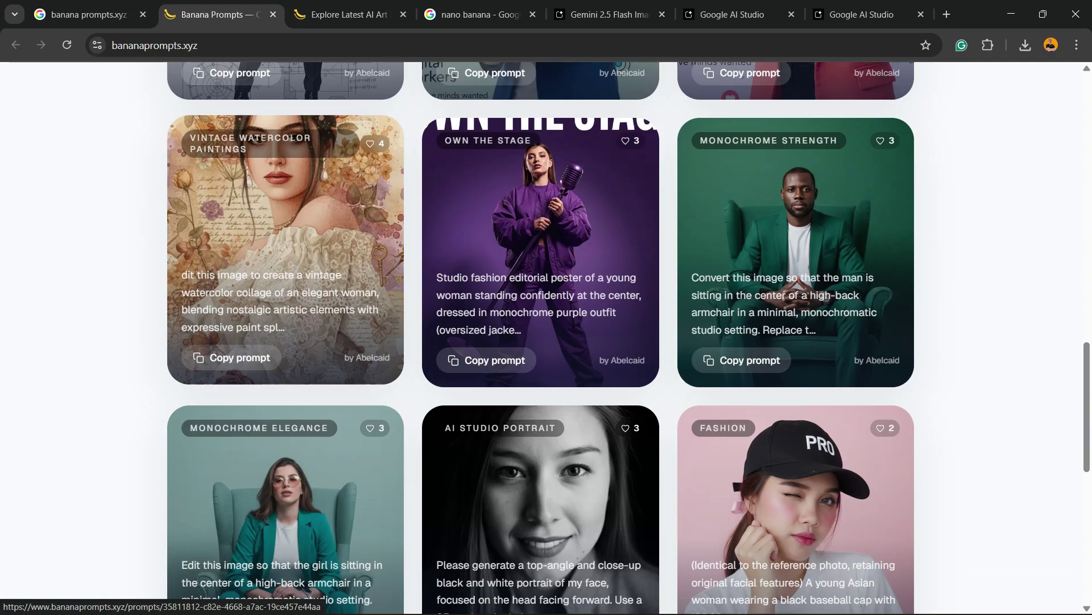
scroll(541, 341, down, 5)
scroll(541, 342, up, 2)
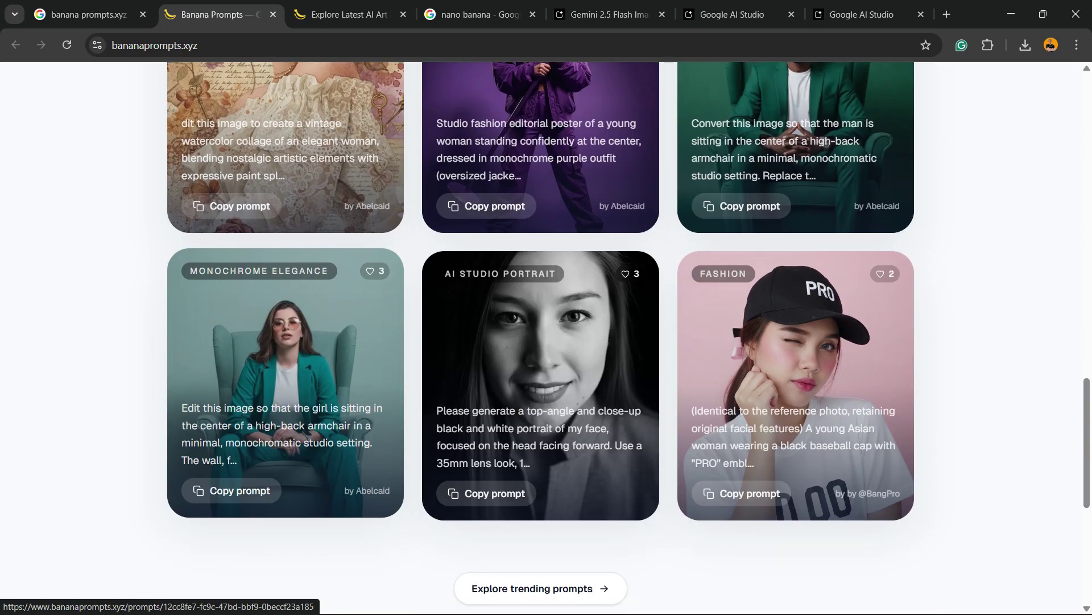
scroll(541, 342, down, 5)
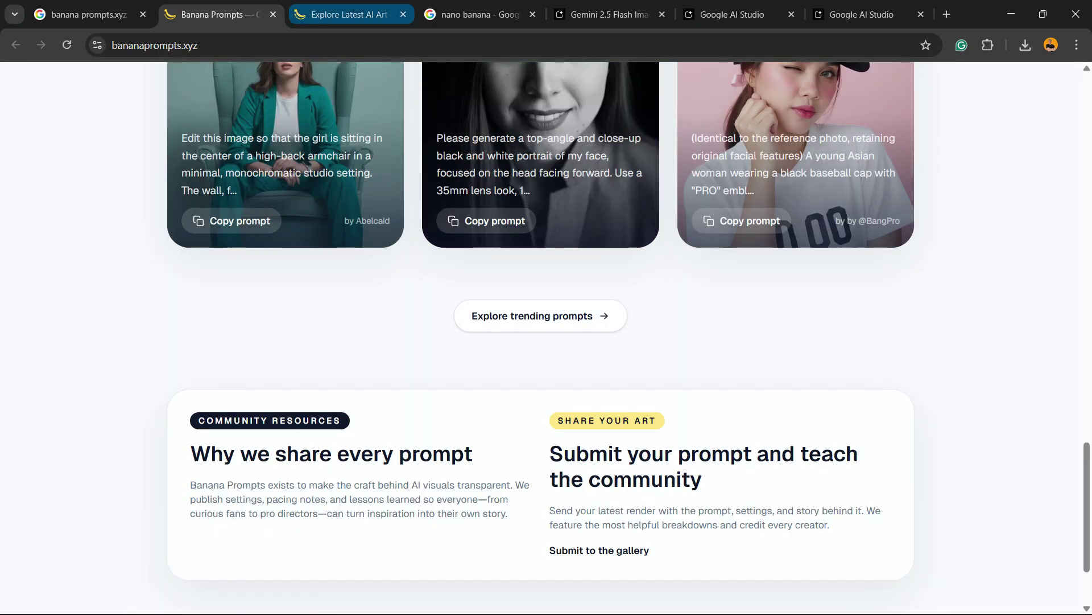
Copy the 'Floating Calmly in a Pond' prompt from the Explore gallery, then go to the nano banana results.
click(348, 14)
scroll(540, 342, down, 20)
scroll(541, 342, down, 7)
scroll(541, 341, up, 2)
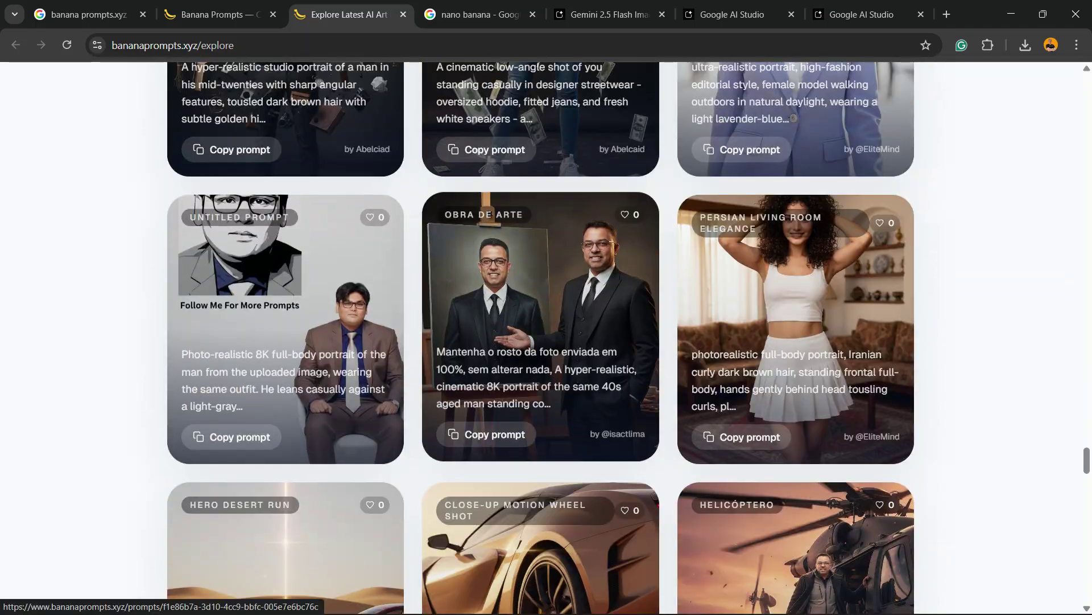
scroll(285, 341, down, 5)
scroll(540, 342, down, 10)
scroll(541, 342, down, 2)
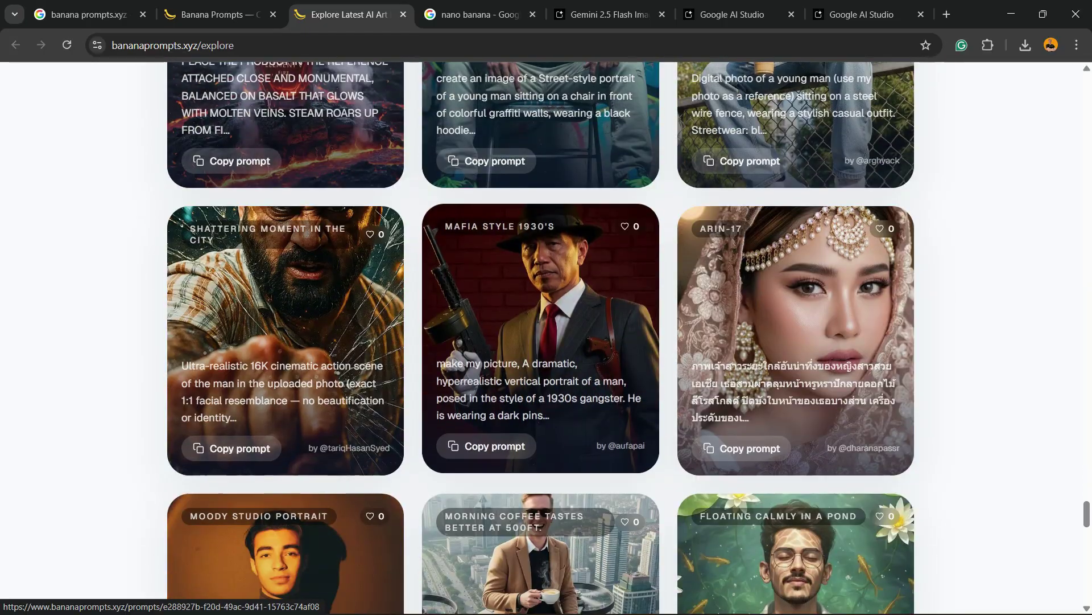
scroll(540, 341, down, 3)
scroll(541, 341, down, 3)
scroll(541, 342, down, 5)
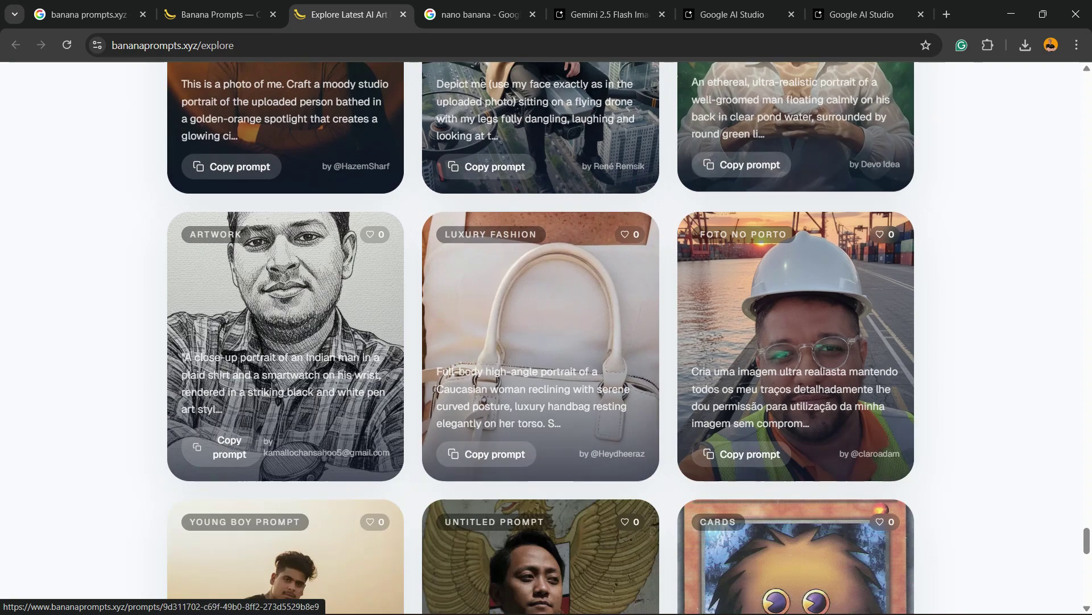
click(741, 163)
click(478, 14)
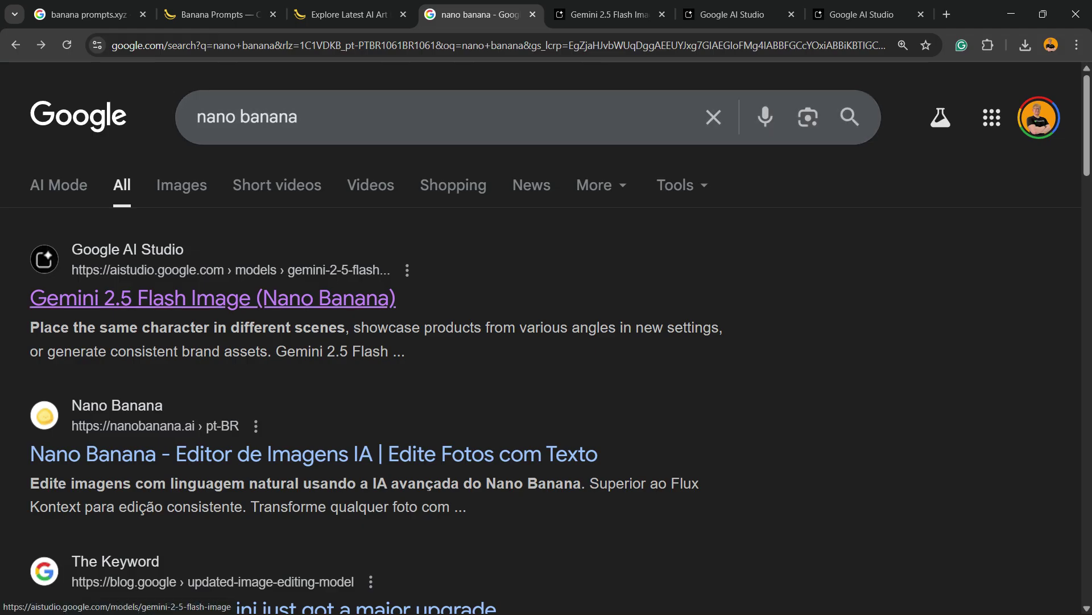
Look over the Gemini 2.5 Flash Image page, then return to the neon portrait chat.
click(609, 15)
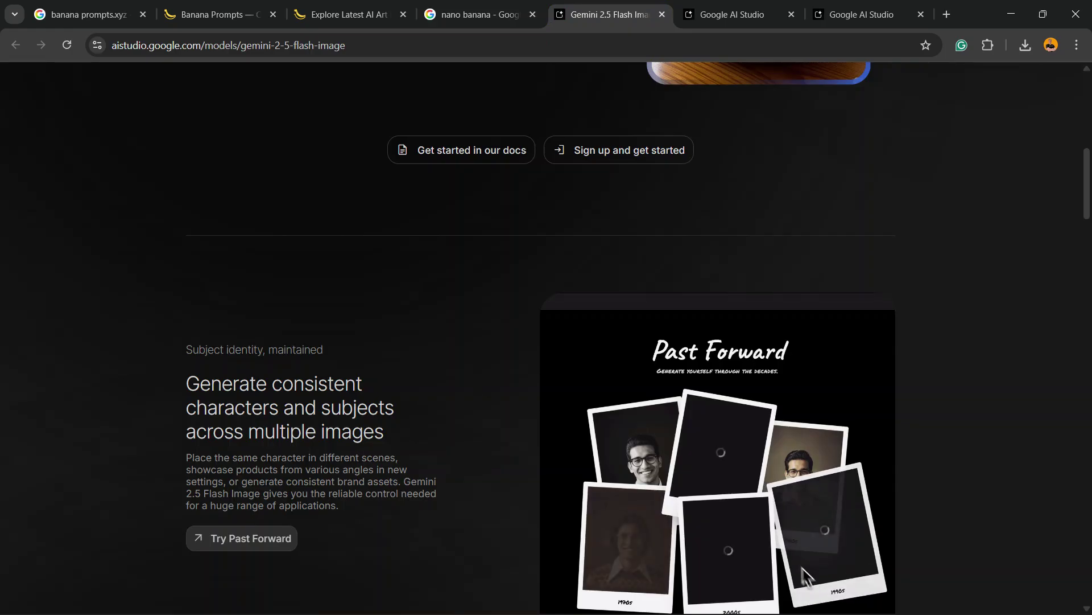
scroll(800, 567, down, 20)
scroll(800, 567, up, 15)
scroll(546, 341, up, 10)
scroll(546, 341, down, 2)
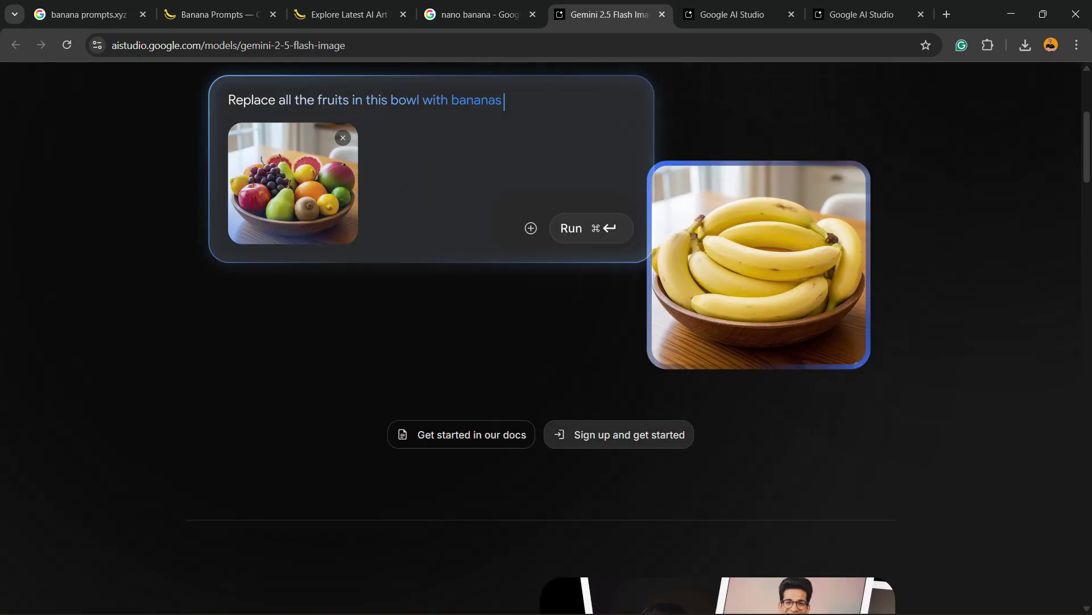
click(725, 14)
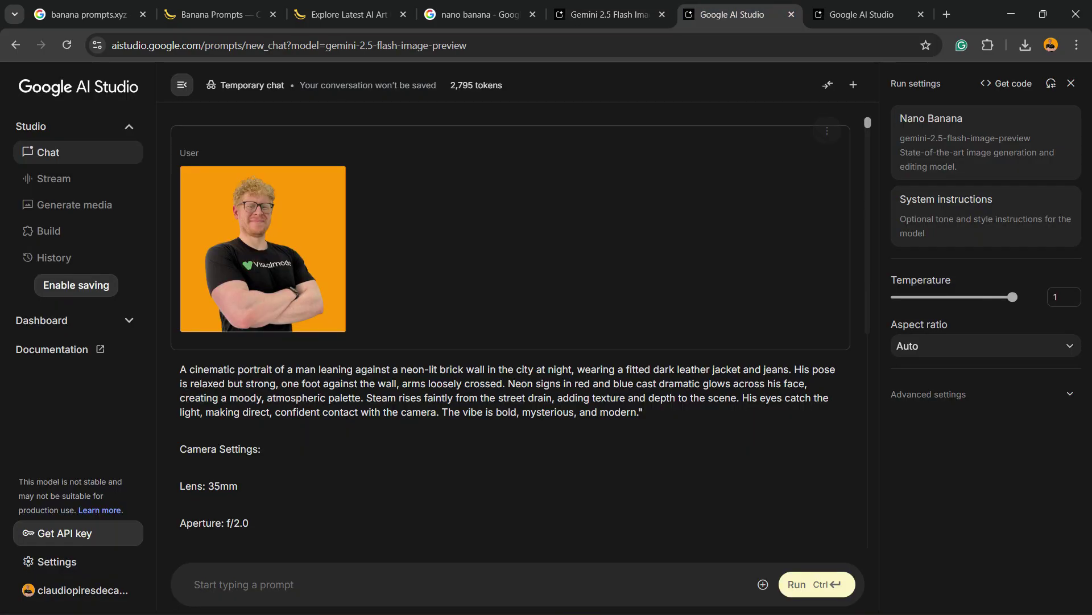
scroll(511, 330, down, 9)
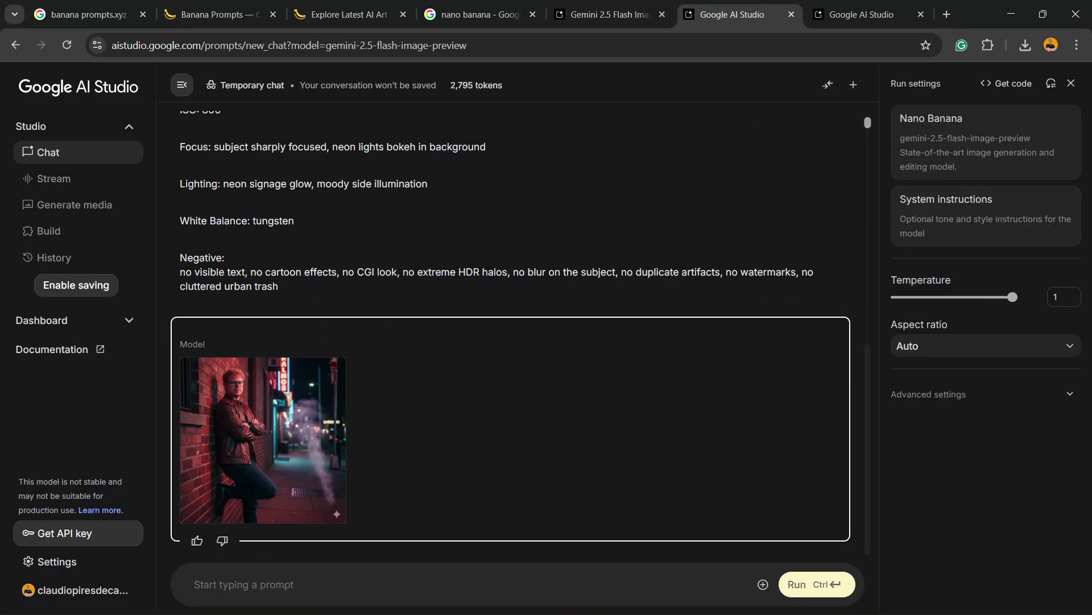
Attach the orange-background portrait, paste the lily-pond prompt and run it.
click(763, 585)
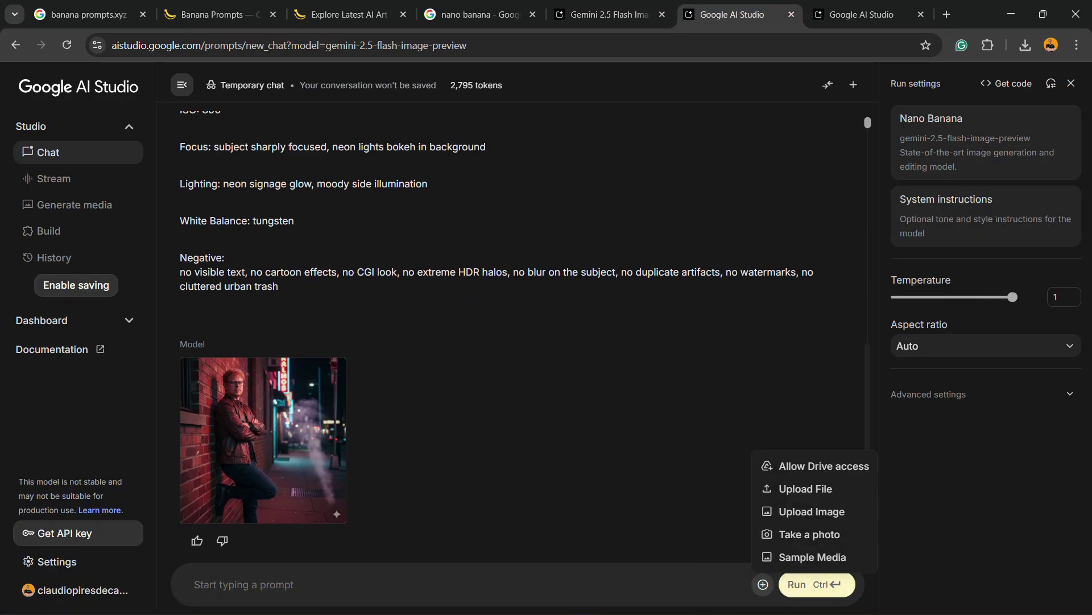
click(812, 511)
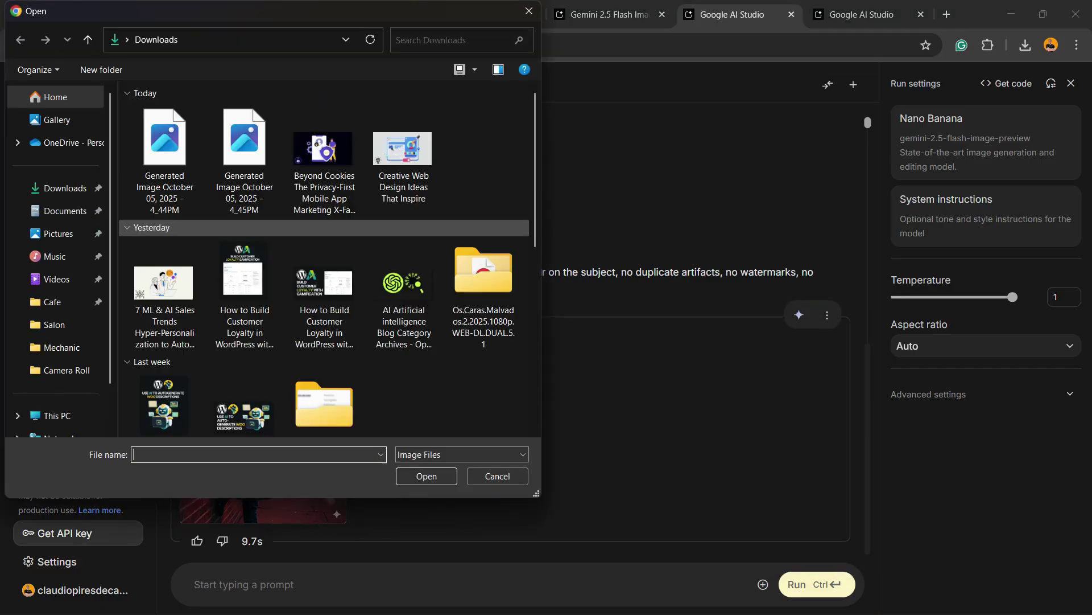
scroll(325, 284, down, 10)
click(164, 370)
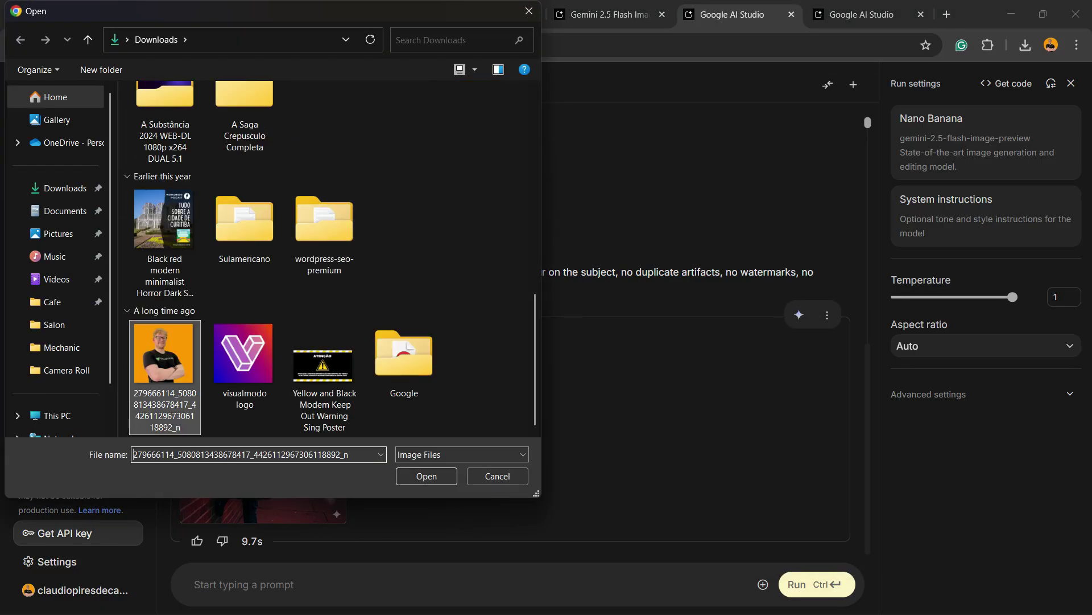
click(427, 475)
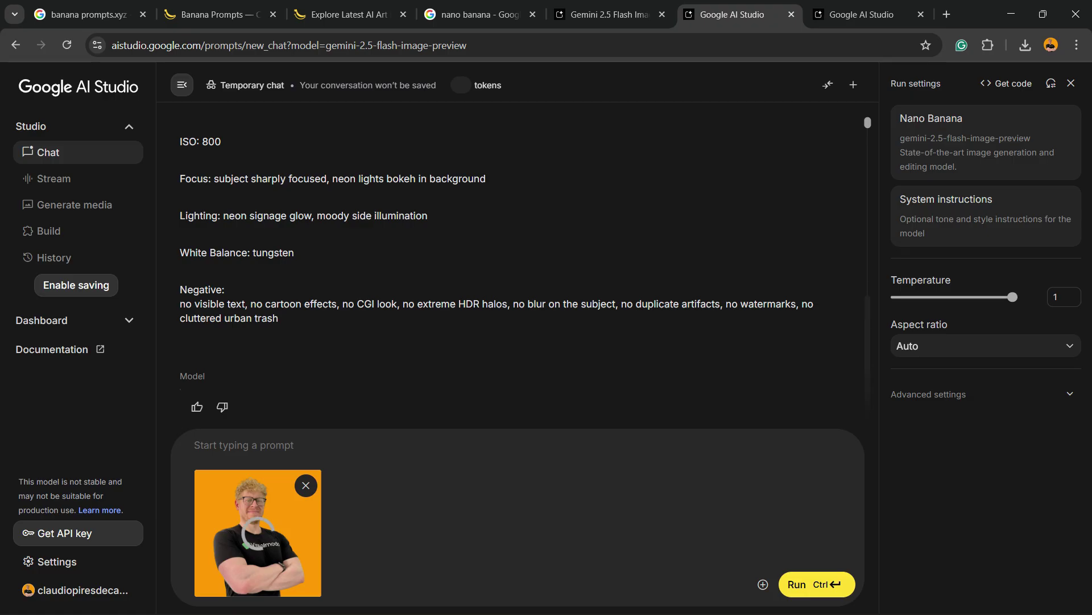
key(ctrl+v)
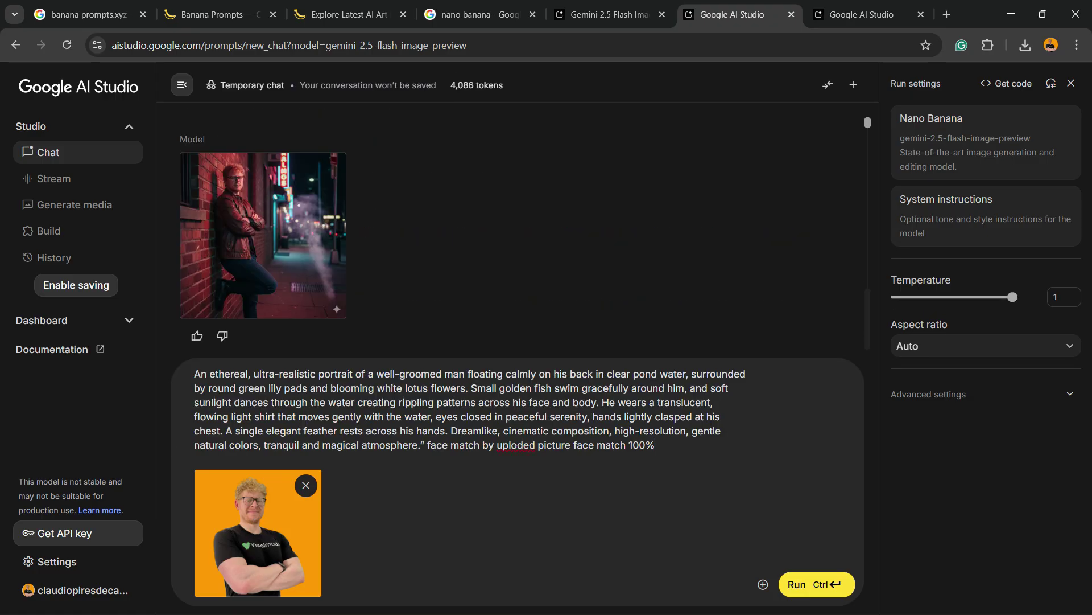
click(808, 584)
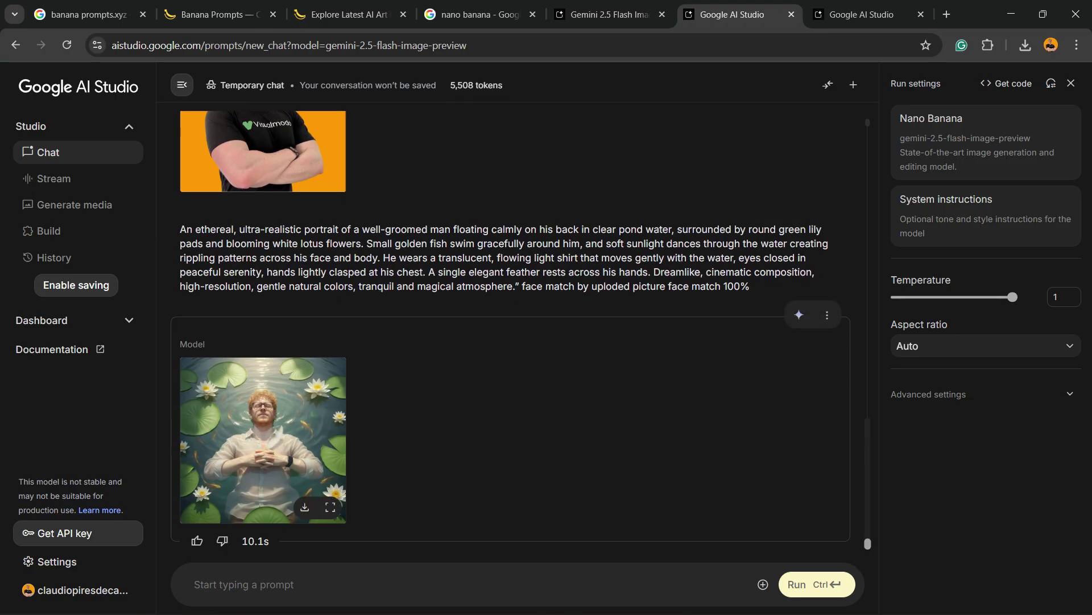
View the generated lily-pond portrait at full size.
click(263, 440)
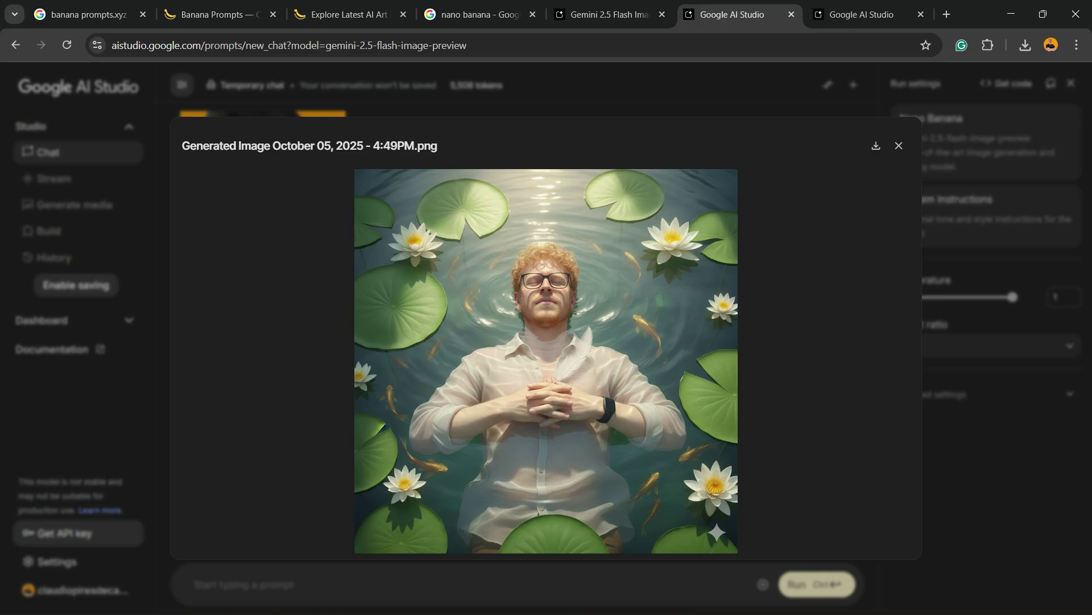
key(Escape)
scroll(521, 332, up, 10)
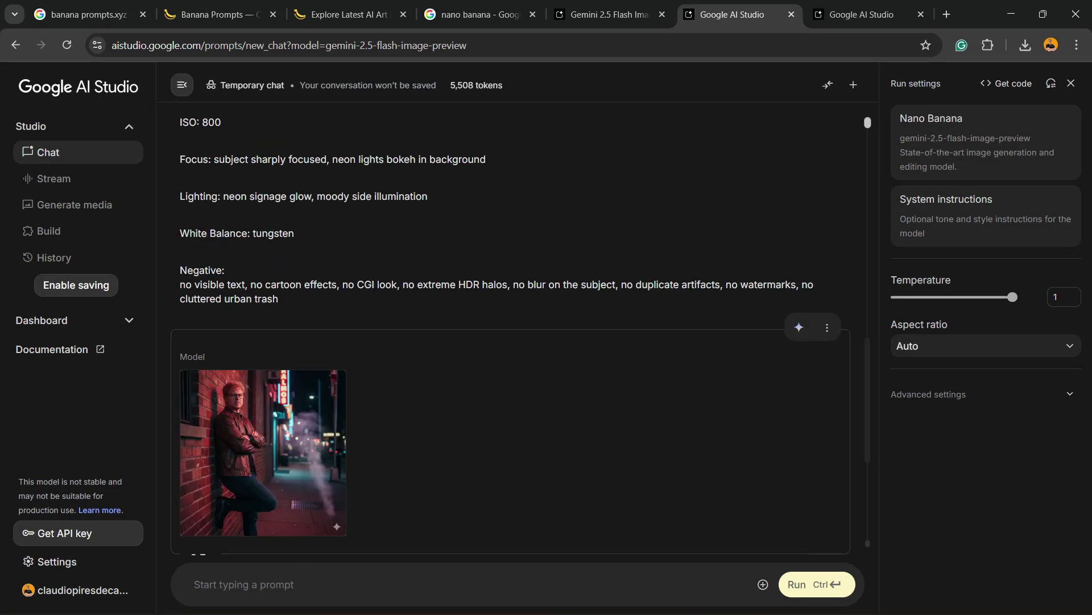
Copy the black-and-white close-up prompt from the AI Studio Portrait card.
scroll(521, 331, up, 5)
click(216, 14)
scroll(540, 342, up, 5)
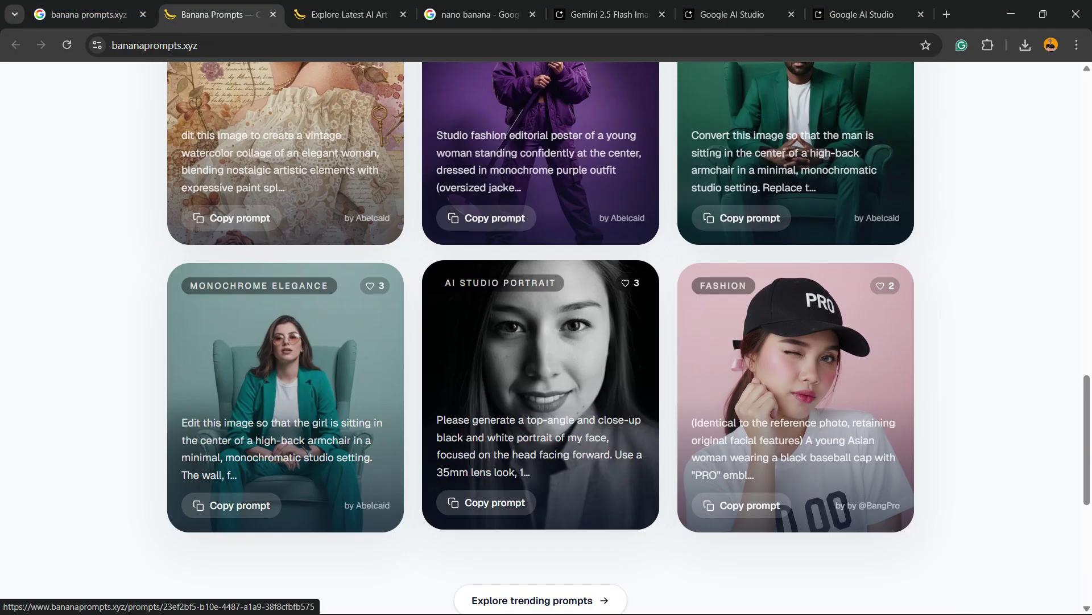
scroll(541, 342, up, 5)
scroll(540, 341, down, 5)
click(487, 502)
Go back through the open tabs to the Google AI Studio chat.
click(341, 14)
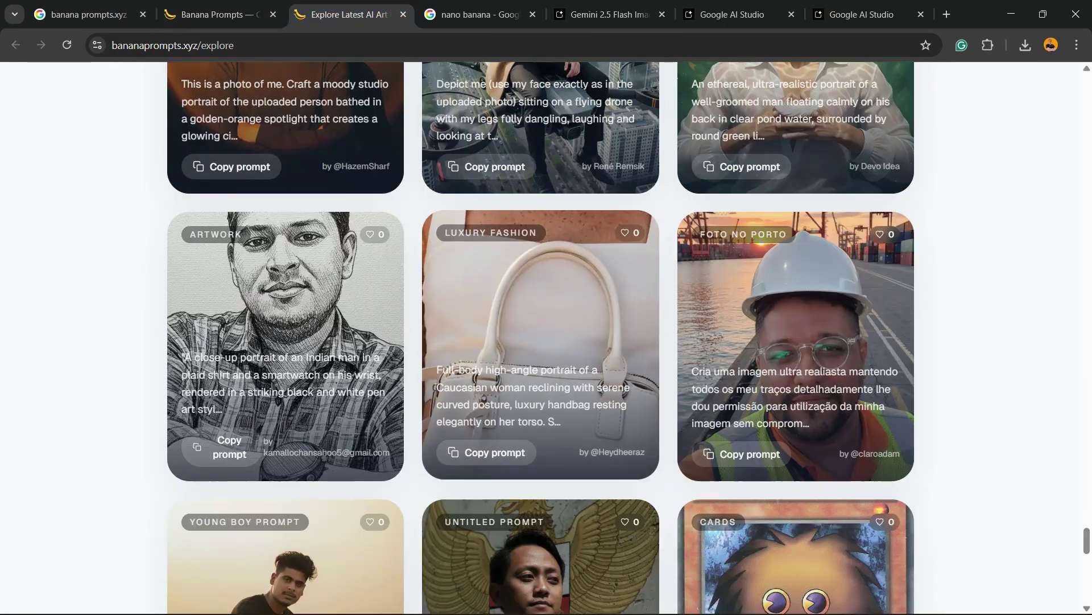
click(478, 14)
click(609, 14)
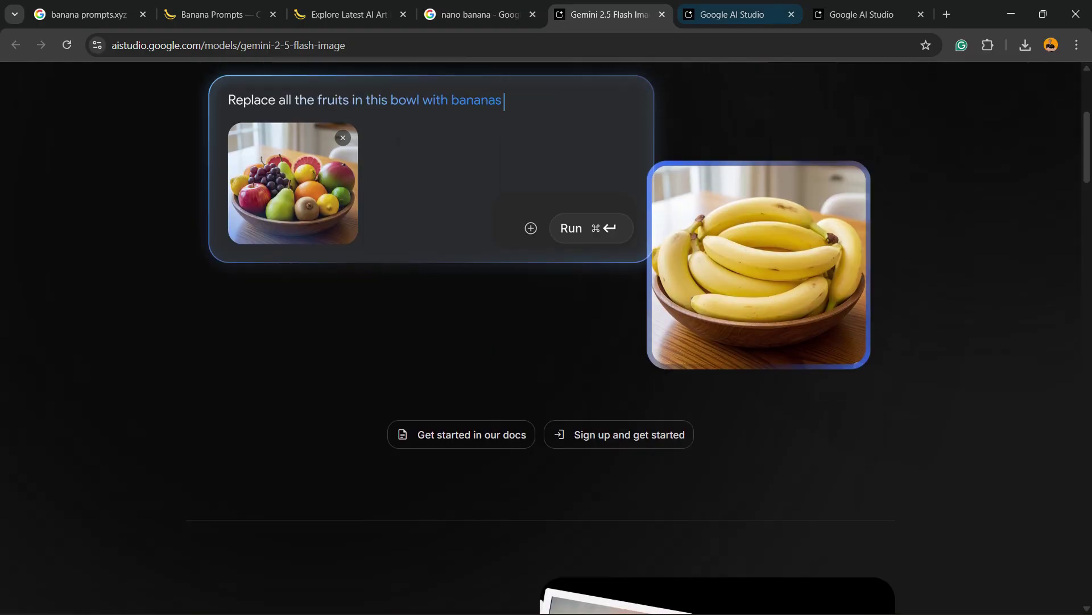
click(734, 15)
scroll(569, 342, down, 6)
Attach the orange portrait photo and paste the black-and-white close-up prompt.
click(763, 584)
click(802, 514)
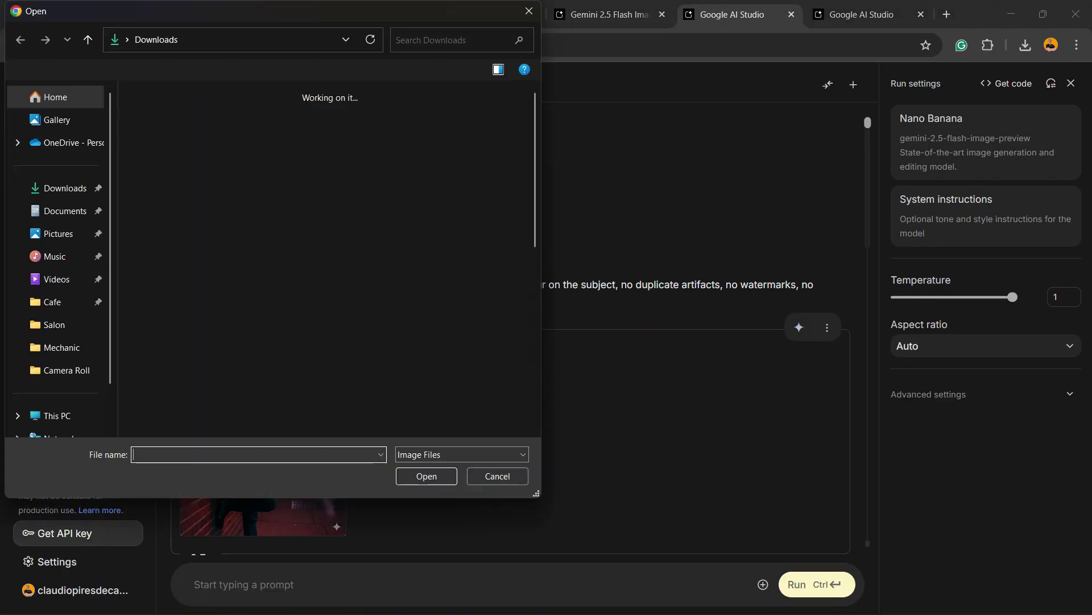
scroll(244, 171, down, 5)
double_click(164, 250)
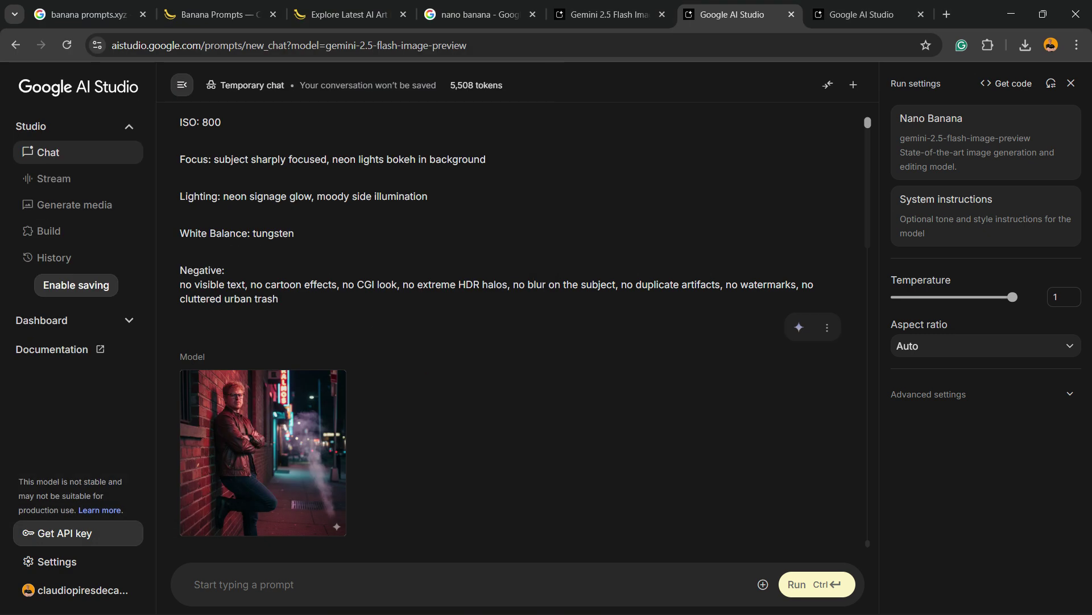
scroll(512, 330, down, 10)
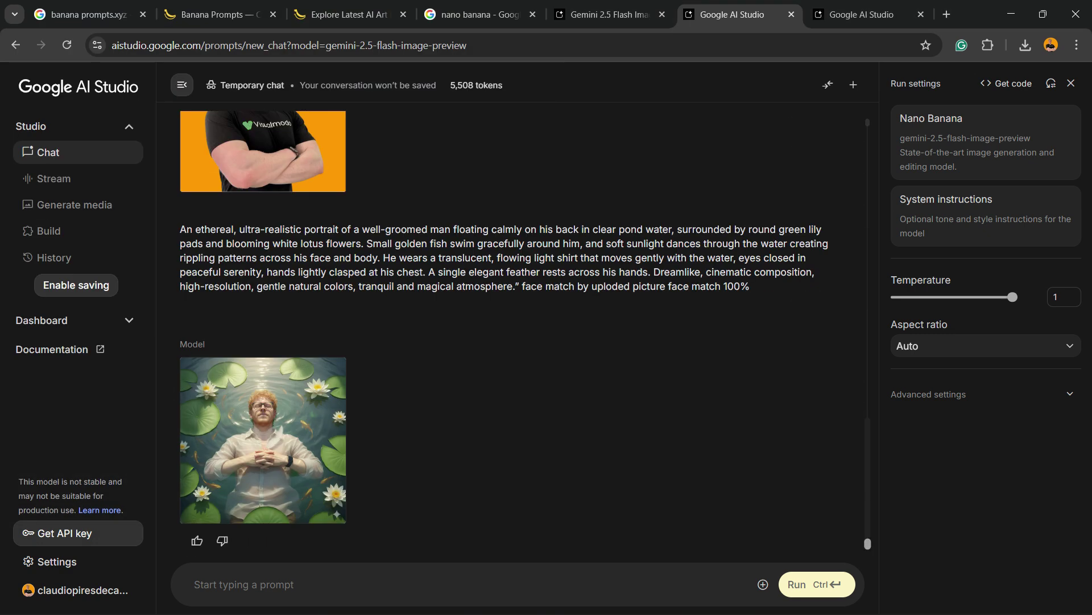
click(763, 585)
click(803, 513)
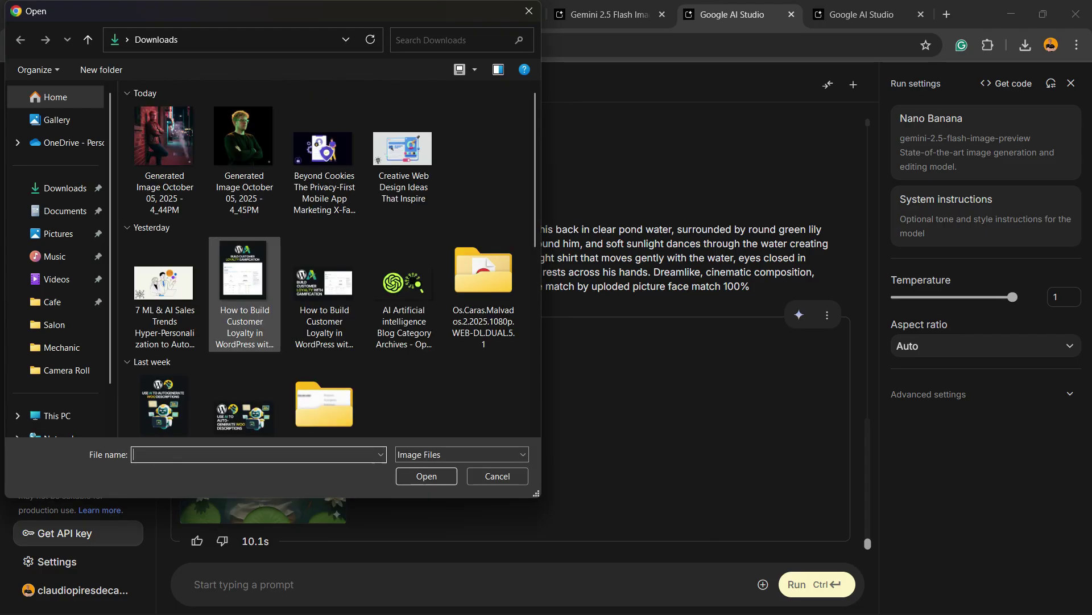
scroll(327, 256, down, 5)
double_click(164, 353)
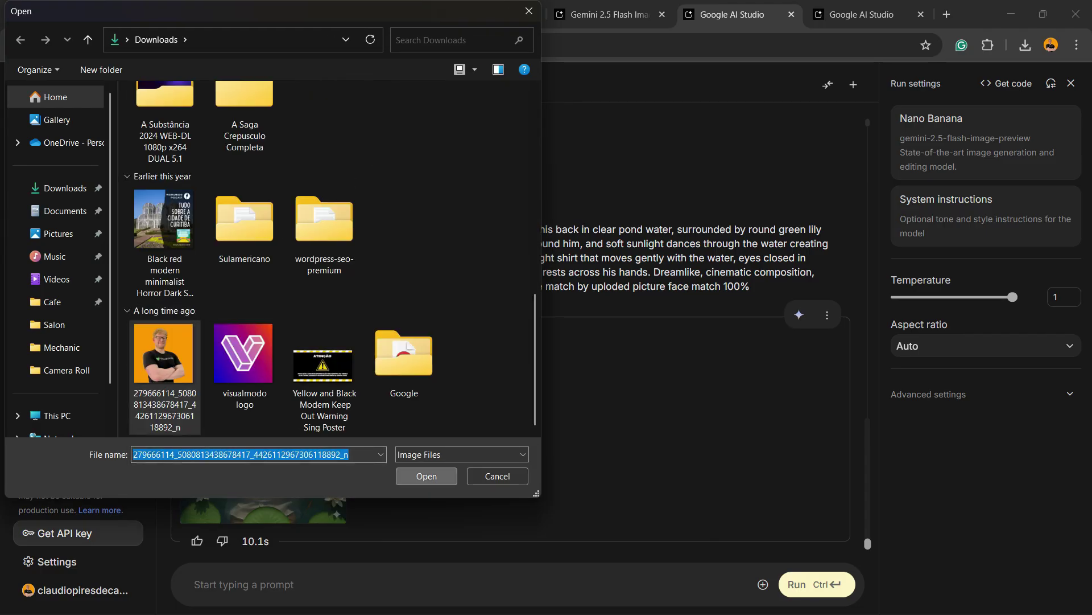
key(ctrl+v)
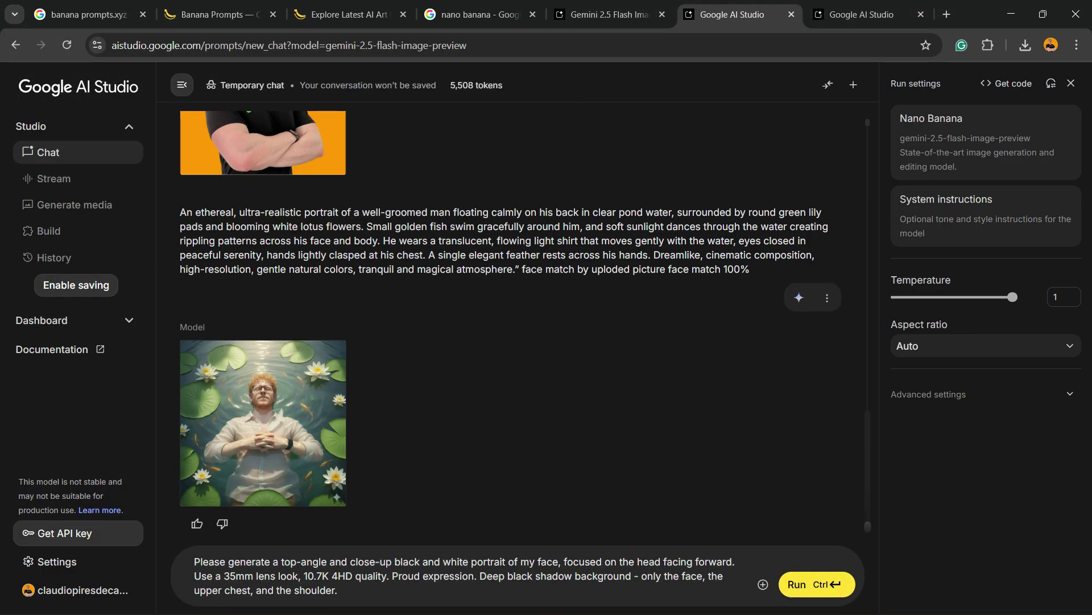
Re-attach the orange portrait photo and run the black-and-white prompt.
click(763, 584)
click(783, 509)
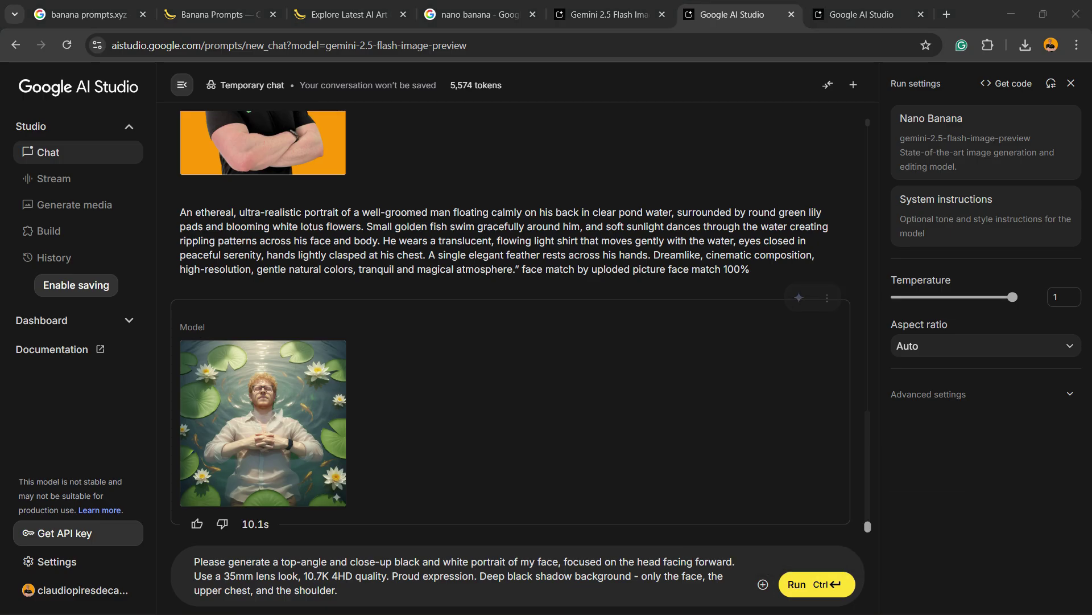
scroll(165, 365, down, 10)
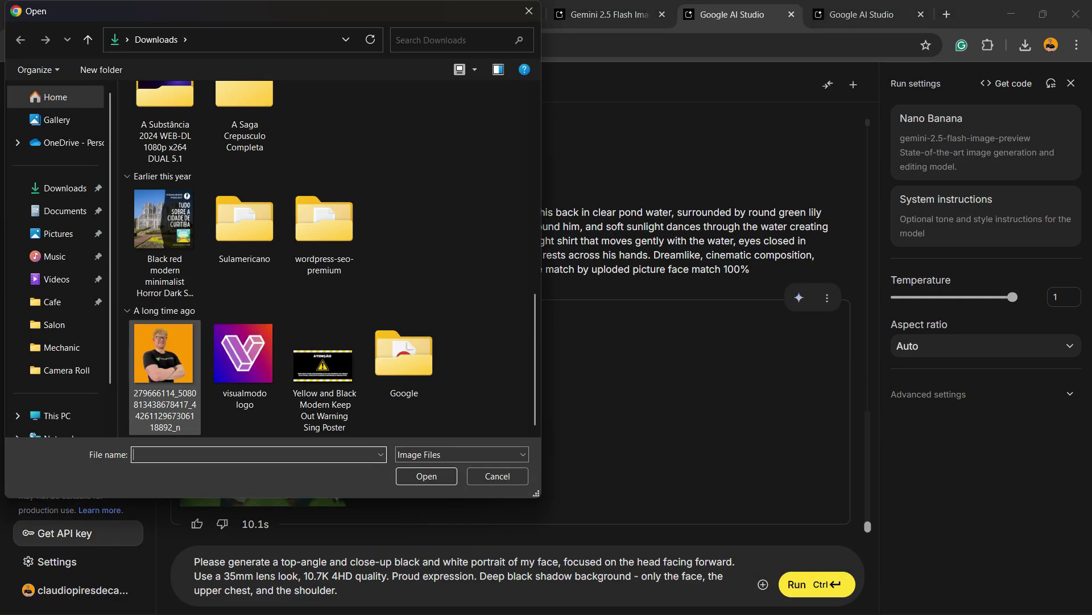
double_click(165, 364)
click(808, 584)
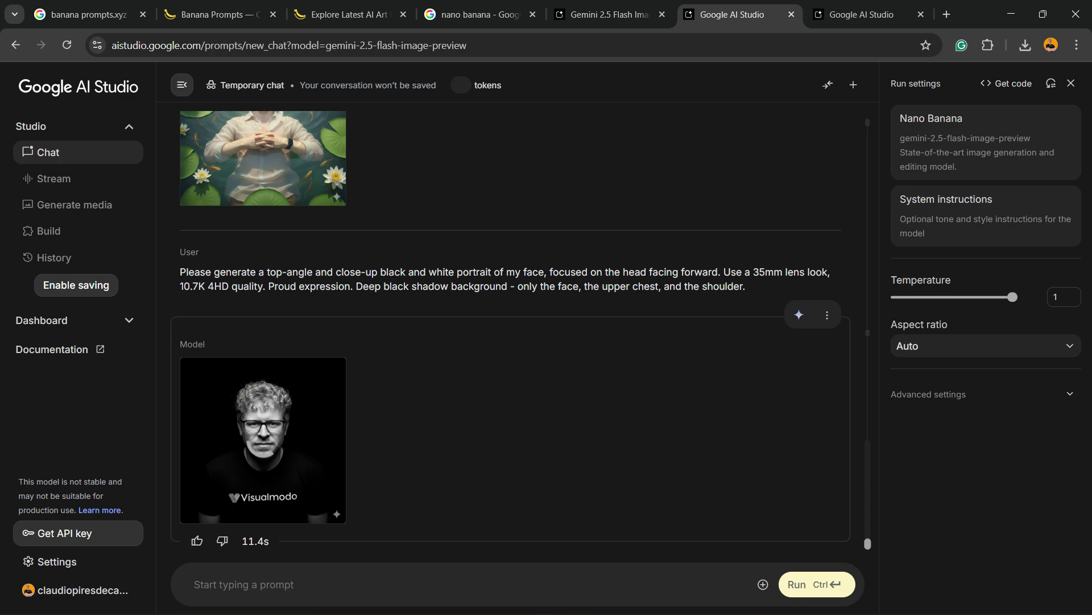
View the black-and-white close-up portrait full size, then scroll back through the three portraits.
click(330, 507)
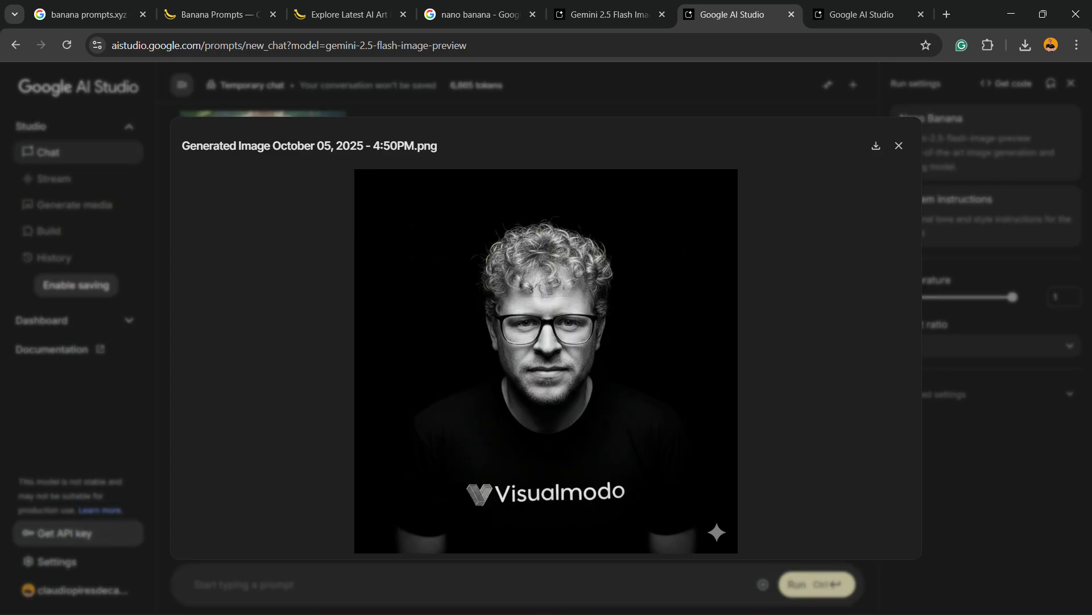
key(Escape)
scroll(511, 330, up, 15)
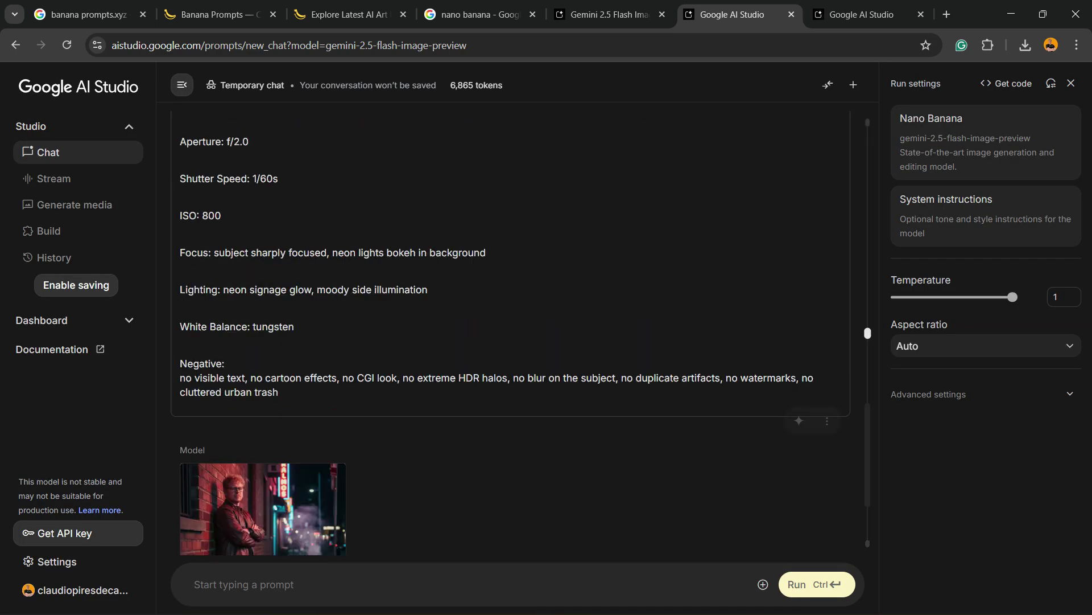
scroll(511, 330, up, 5)
scroll(511, 330, down, 20)
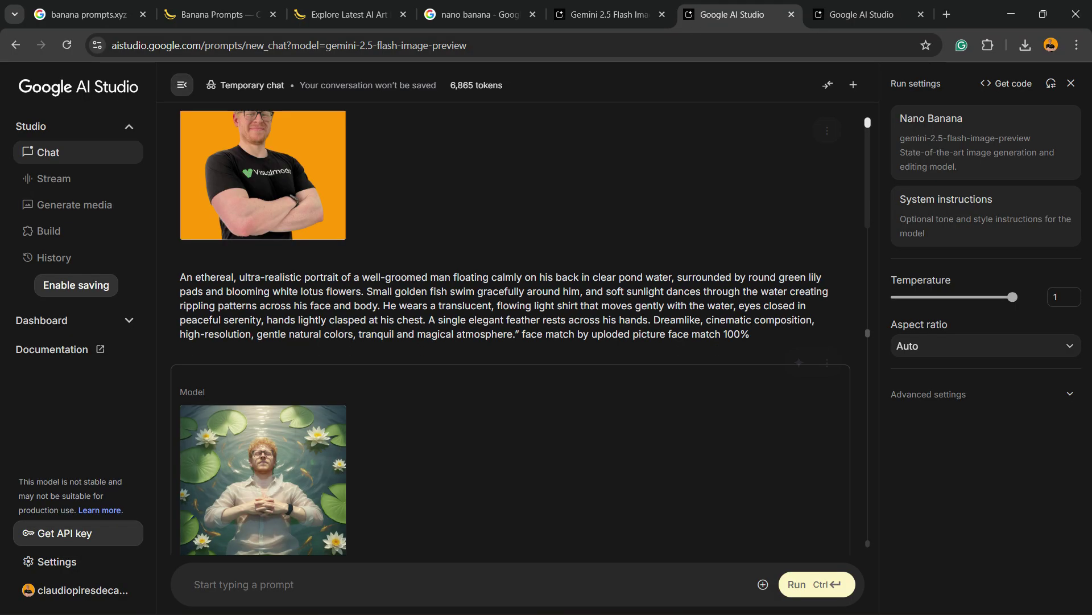
scroll(511, 330, up, 15)
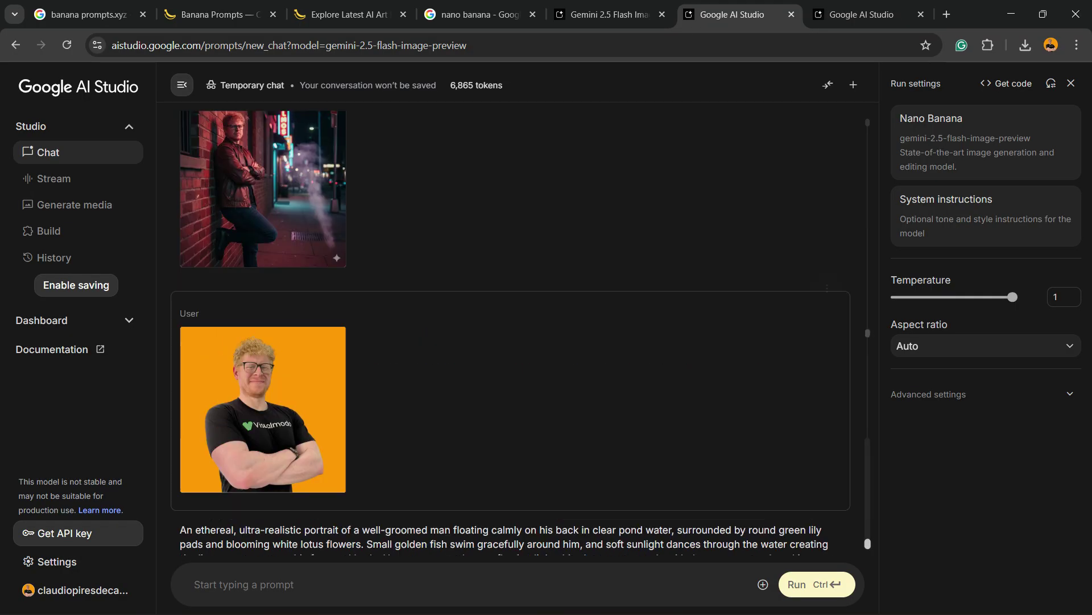
scroll(511, 330, up, 2)
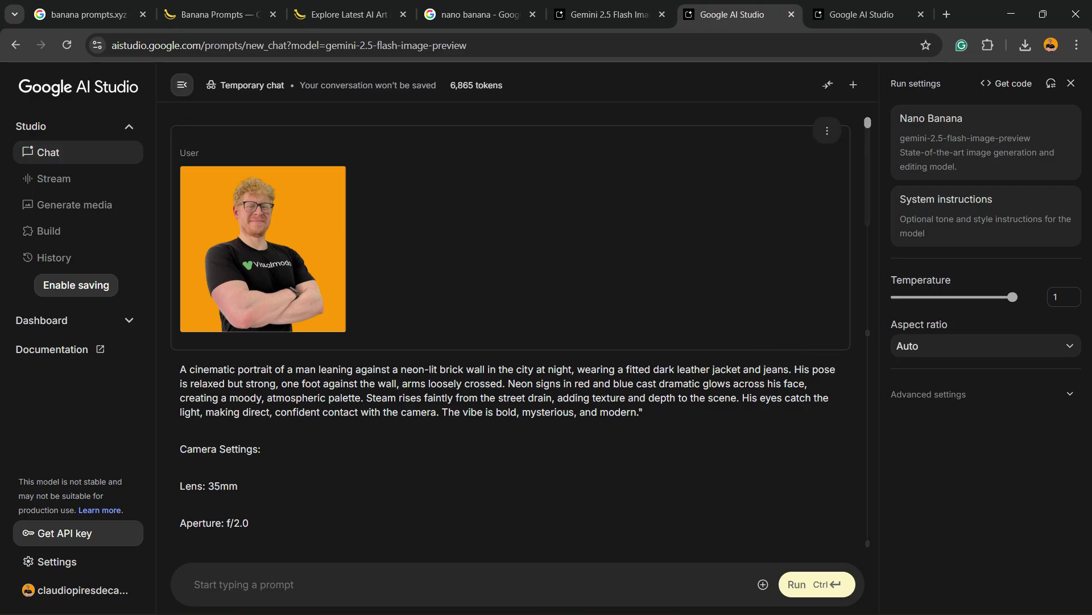
scroll(511, 330, down, 20)
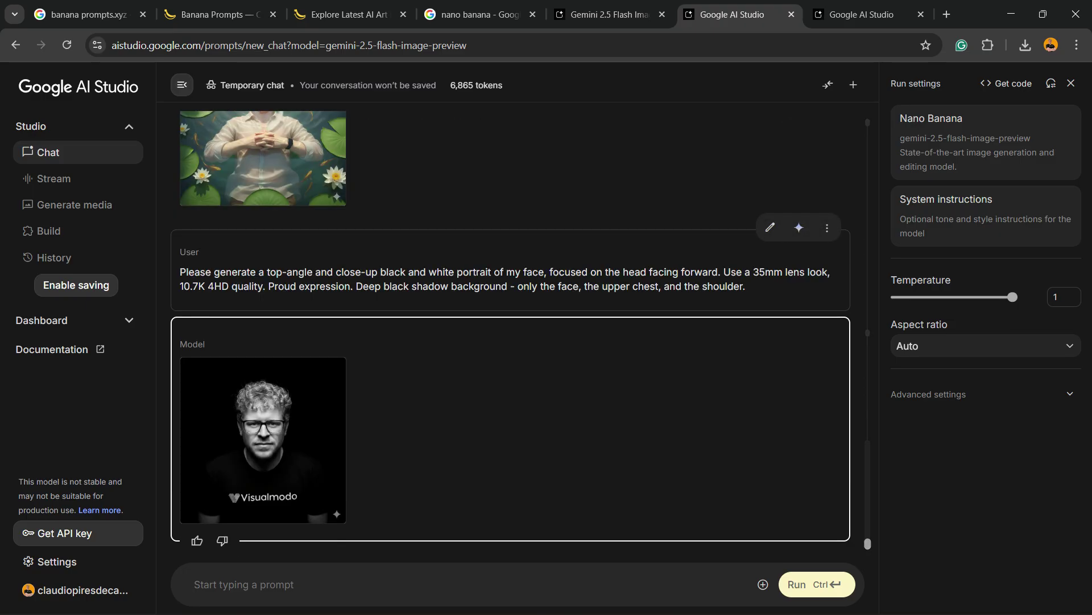